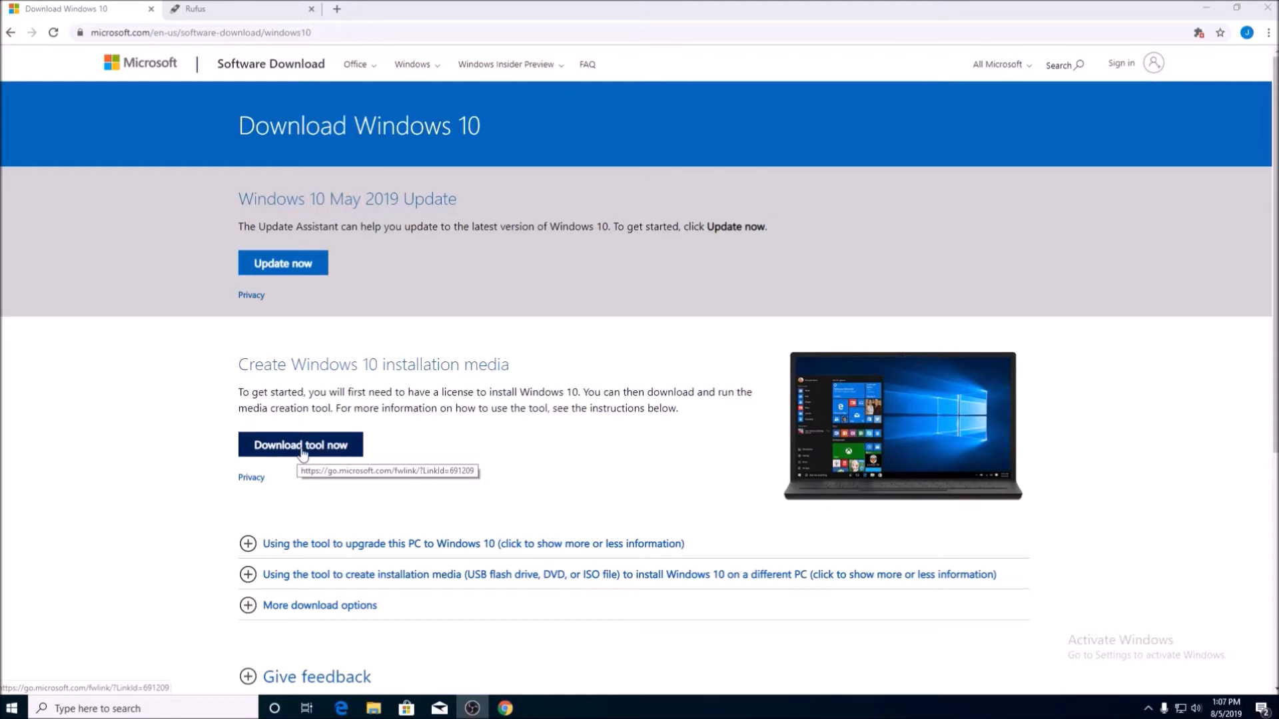
- Launch rufus-3.6 from the Downloads folder, decline online update checks, and place its window clear of File Explorer
left_click(243, 15)
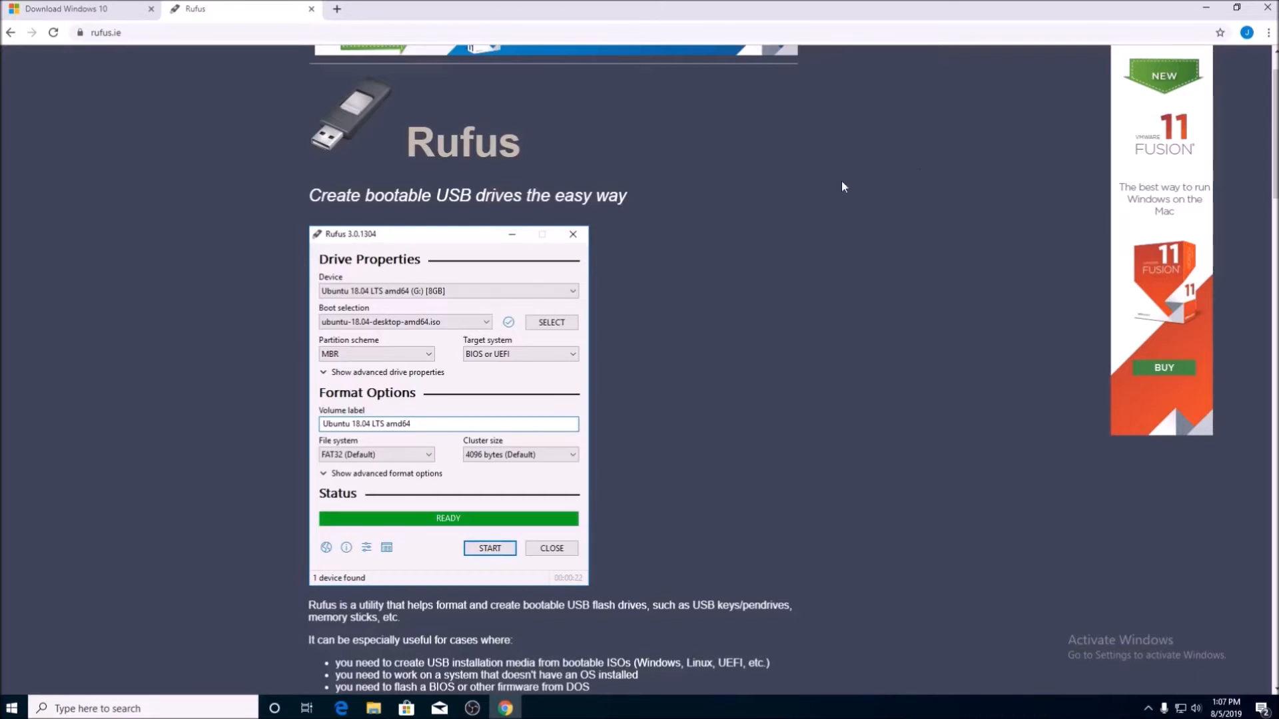
left_click(1201, 11)
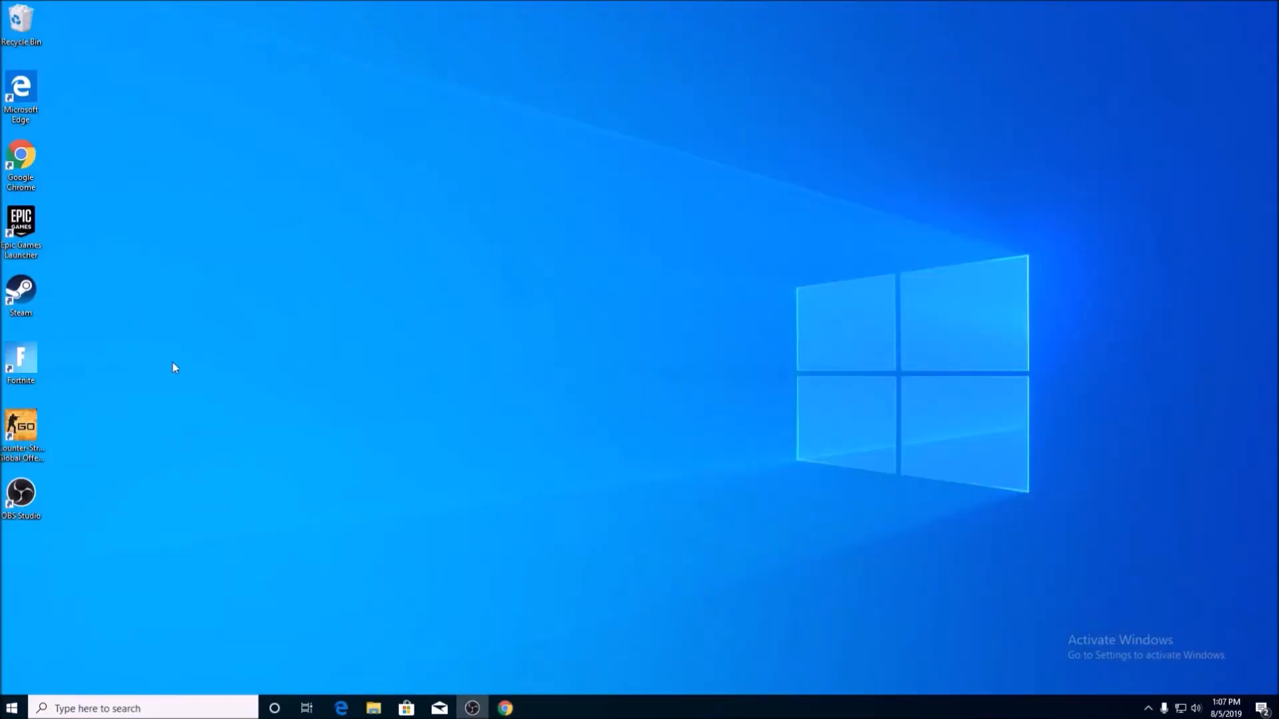
left_click(372, 709)
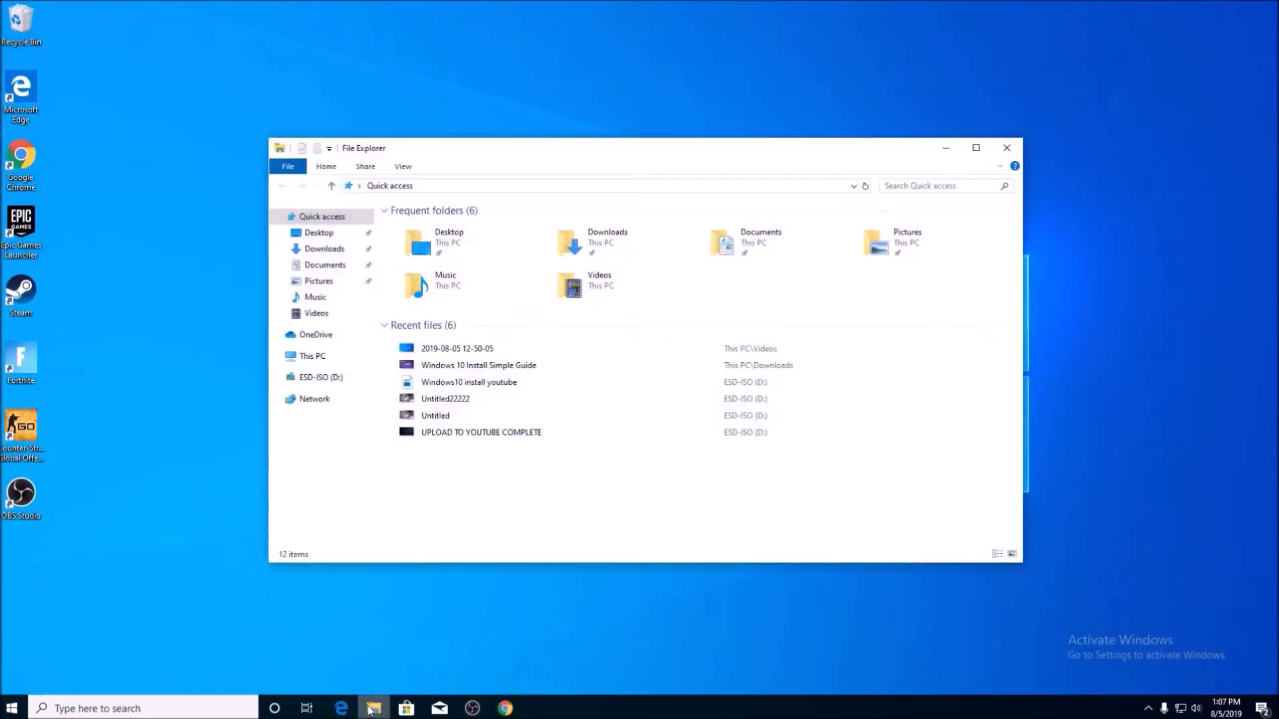
left_click(324, 250)
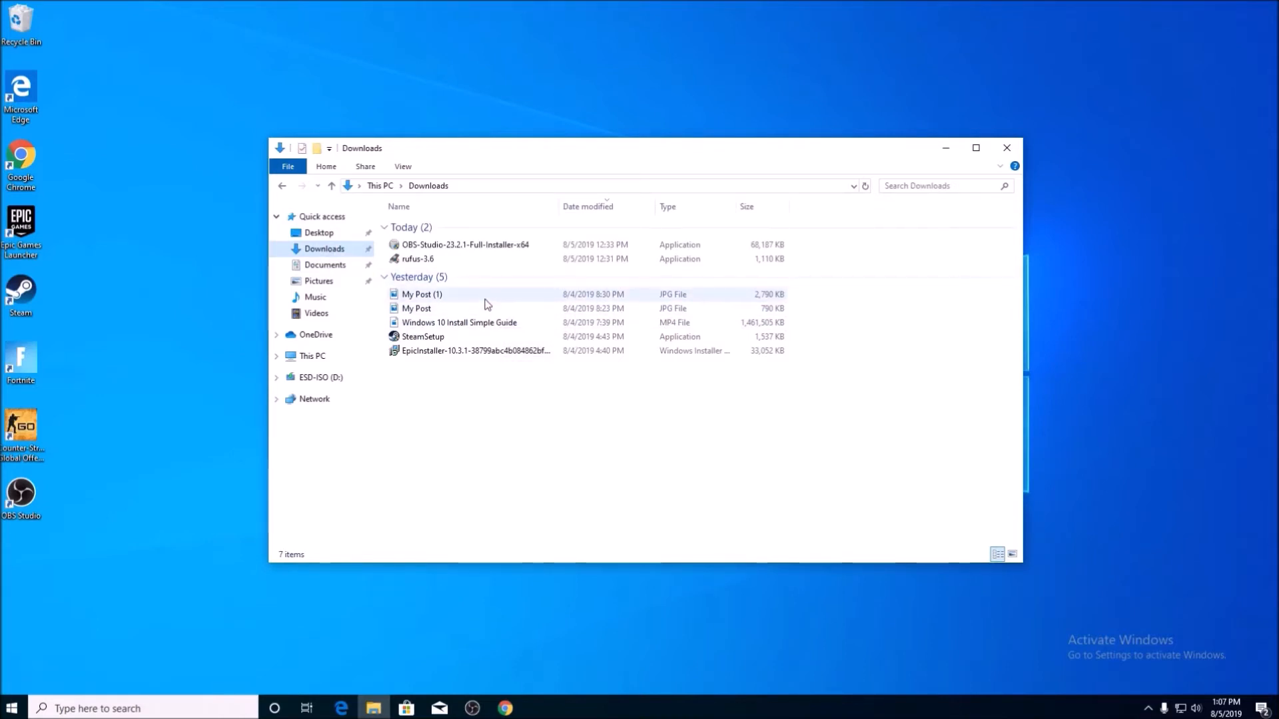
left_click(435, 260)
double_click(434, 258)
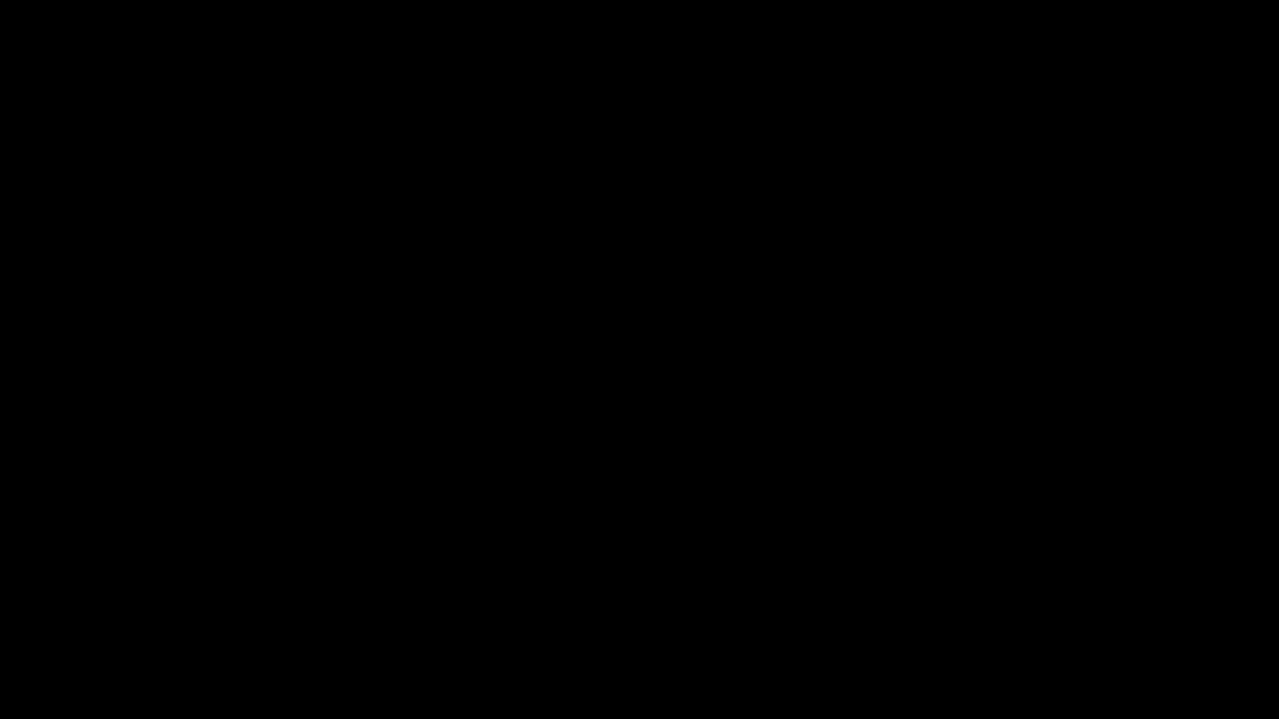
left_click(590, 414)
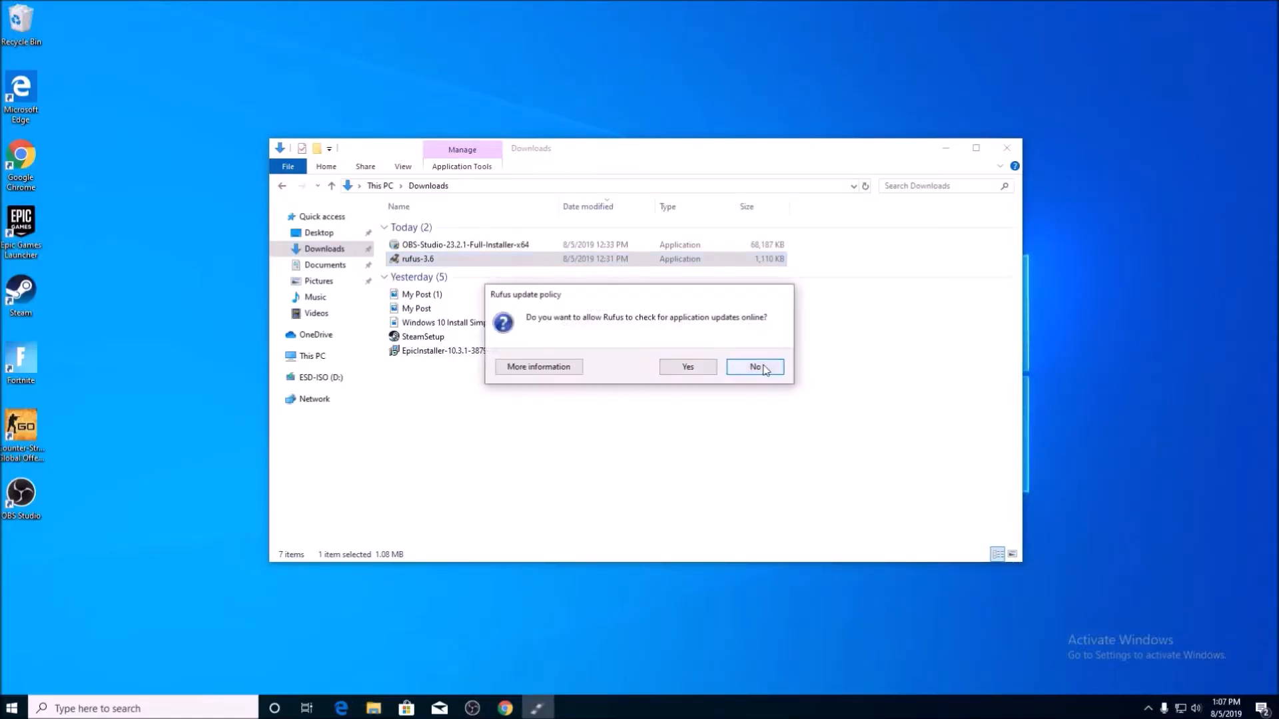
left_click(762, 368)
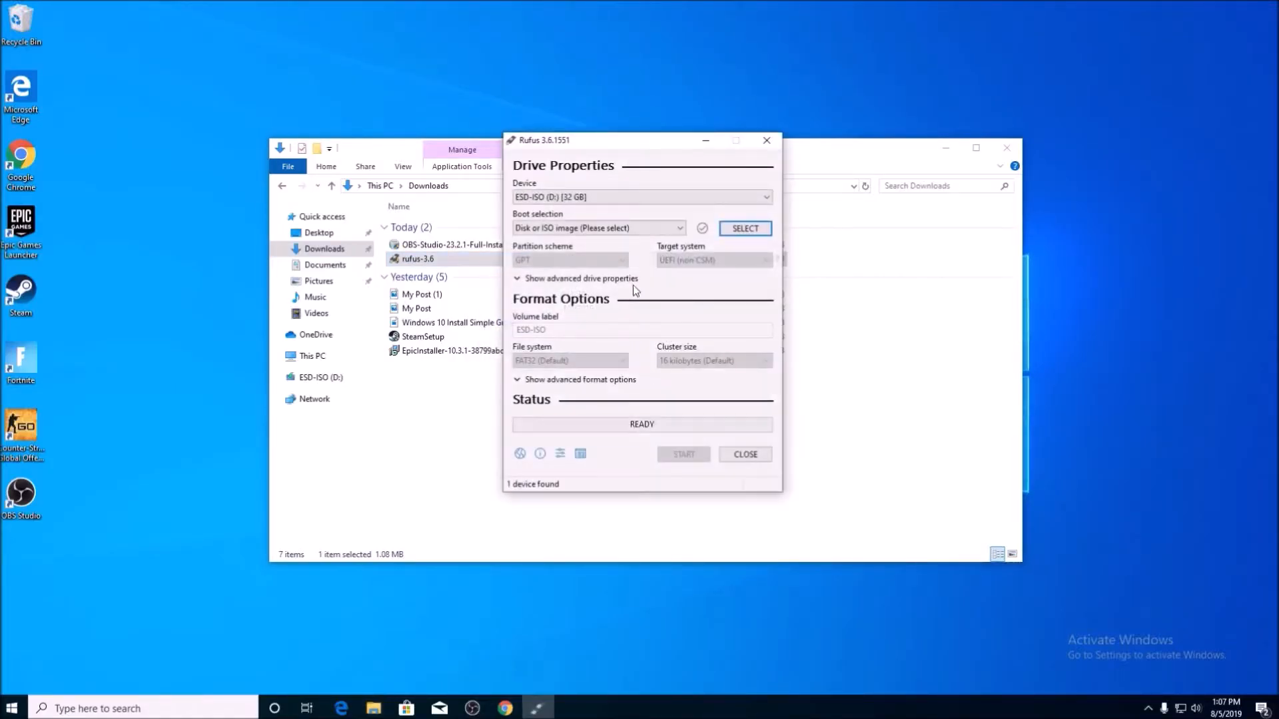
left_click_drag(648, 143, 928, 130)
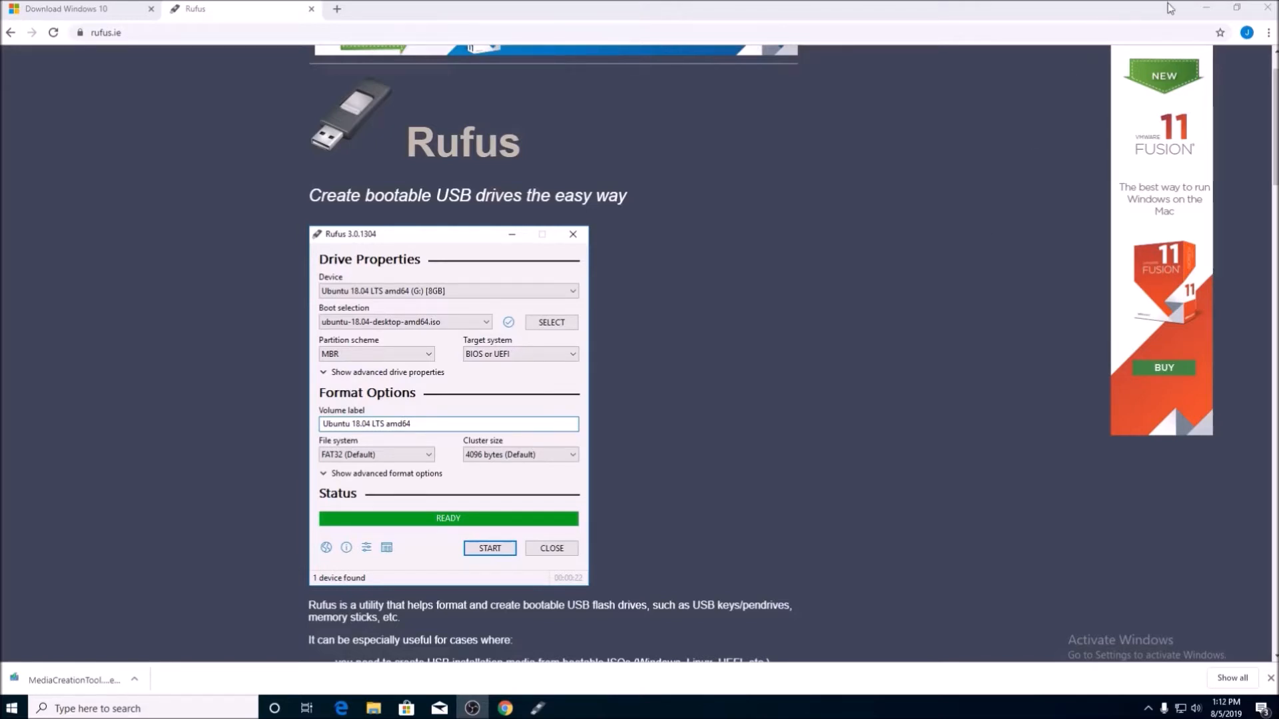
- Run the Media Creation Tool from the desktop with administrator permission and accept its license terms
left_click(1206, 8)
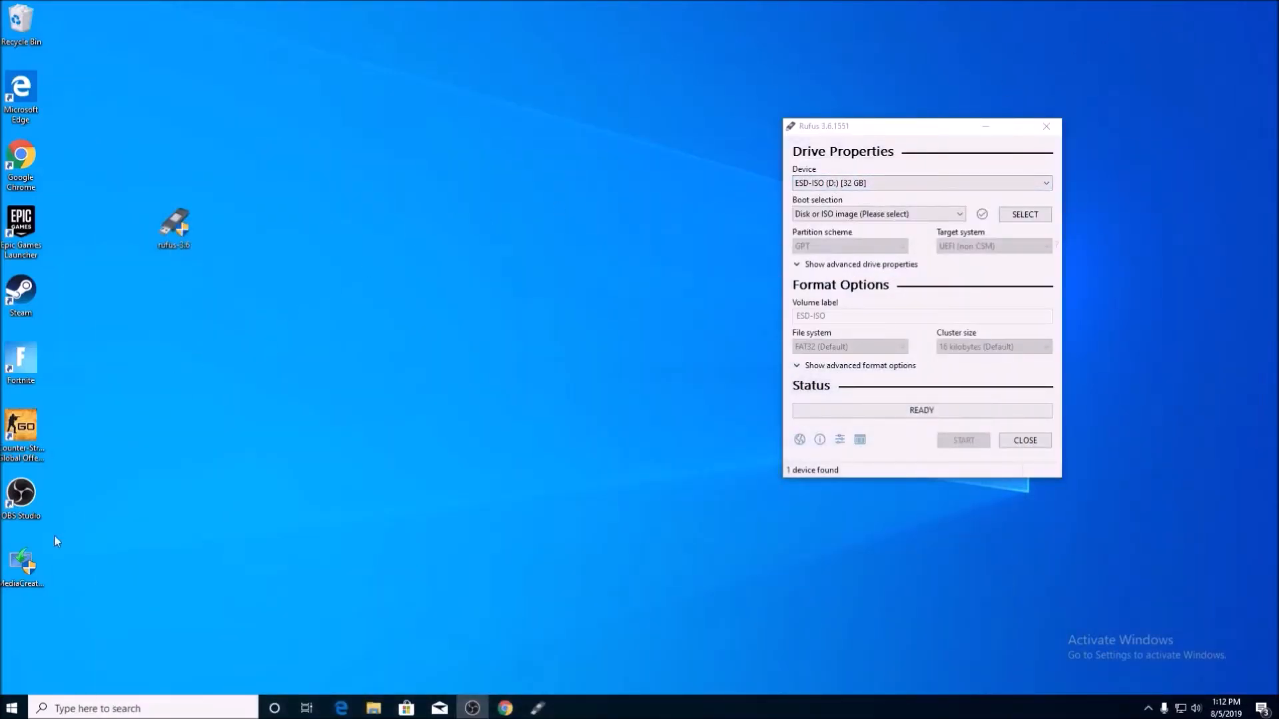
double_click(26, 567)
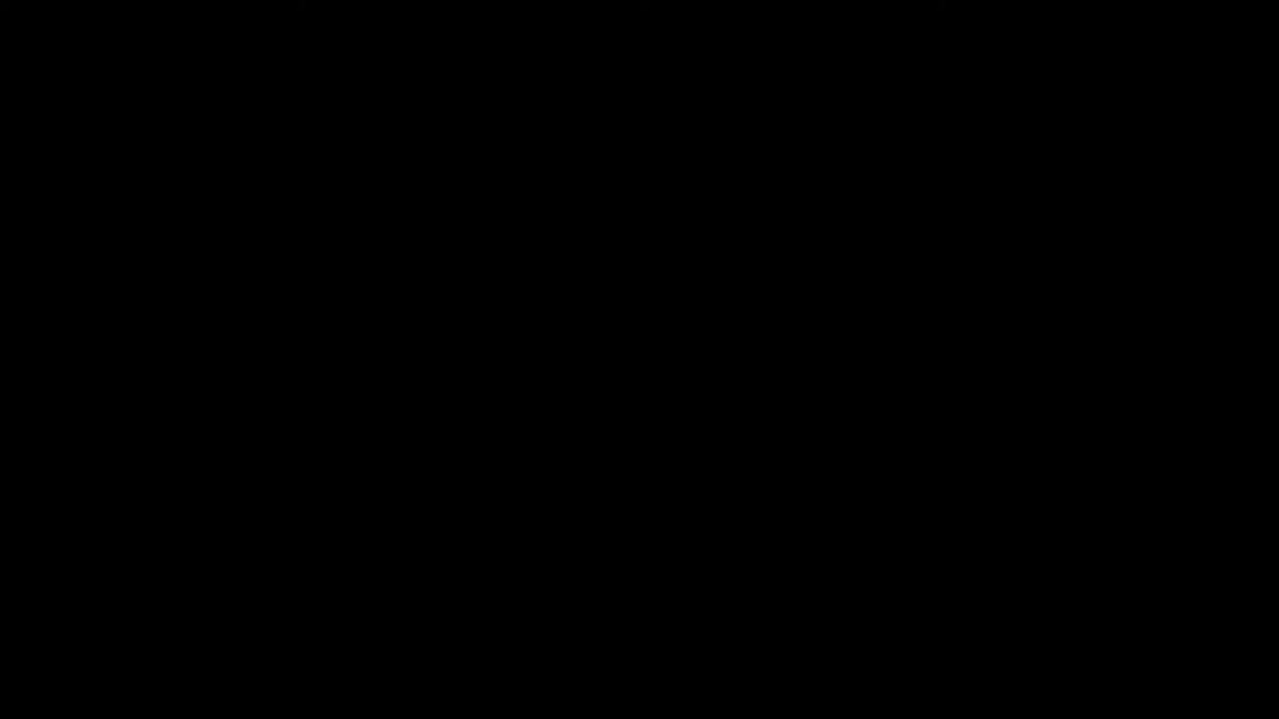
left_click(574, 451)
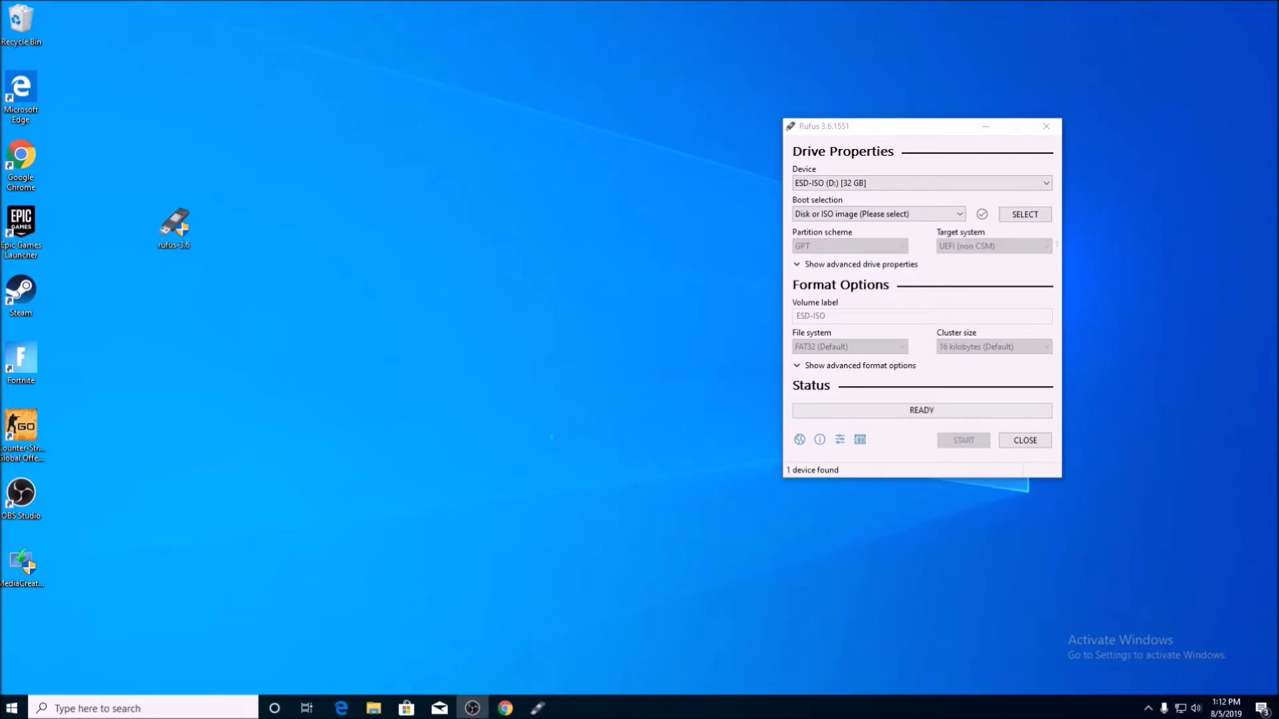
left_click_drag(643, 174, 492, 134)
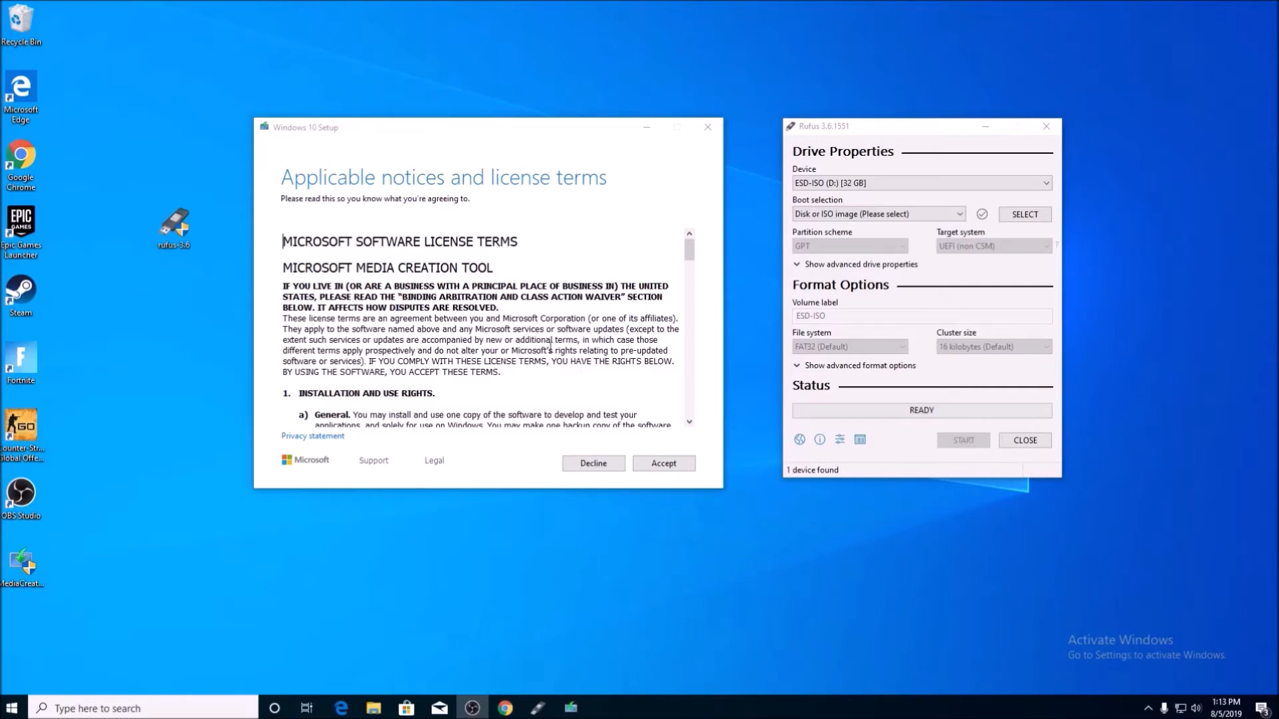
left_click(672, 465)
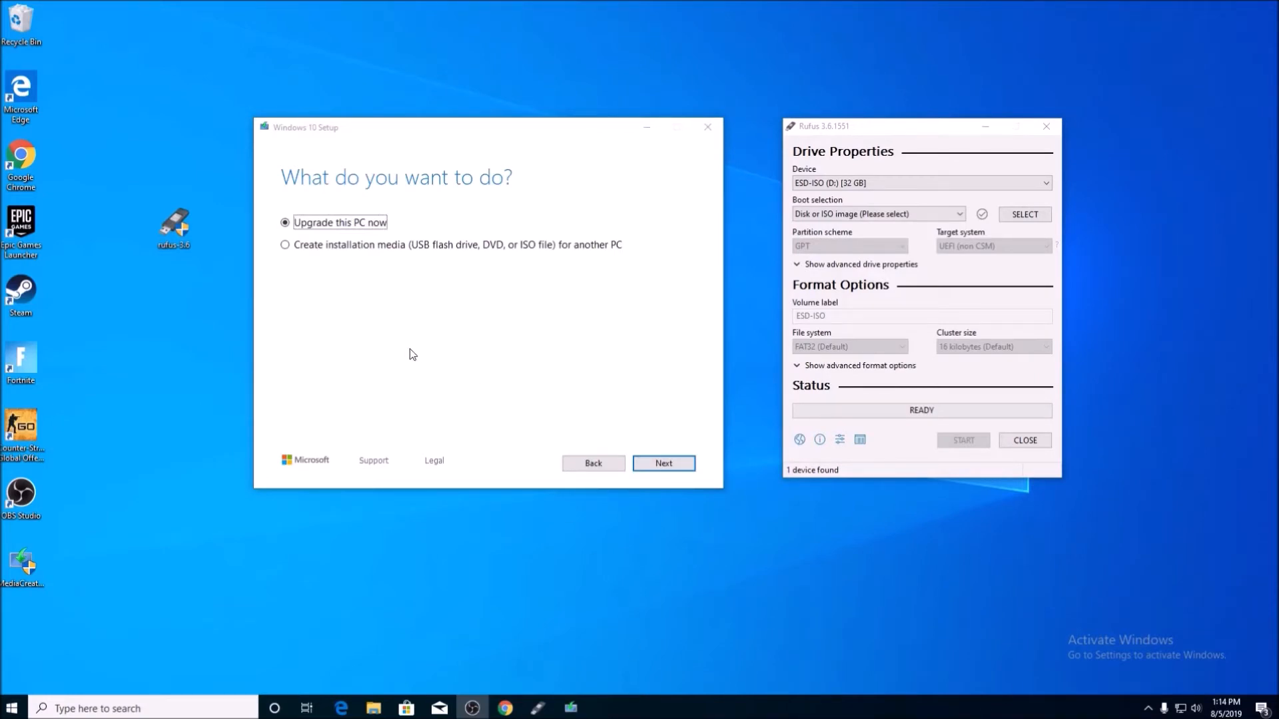
- Choose to create installation media for another PC and use the recommended language, edition and architecture options
left_click(351, 255)
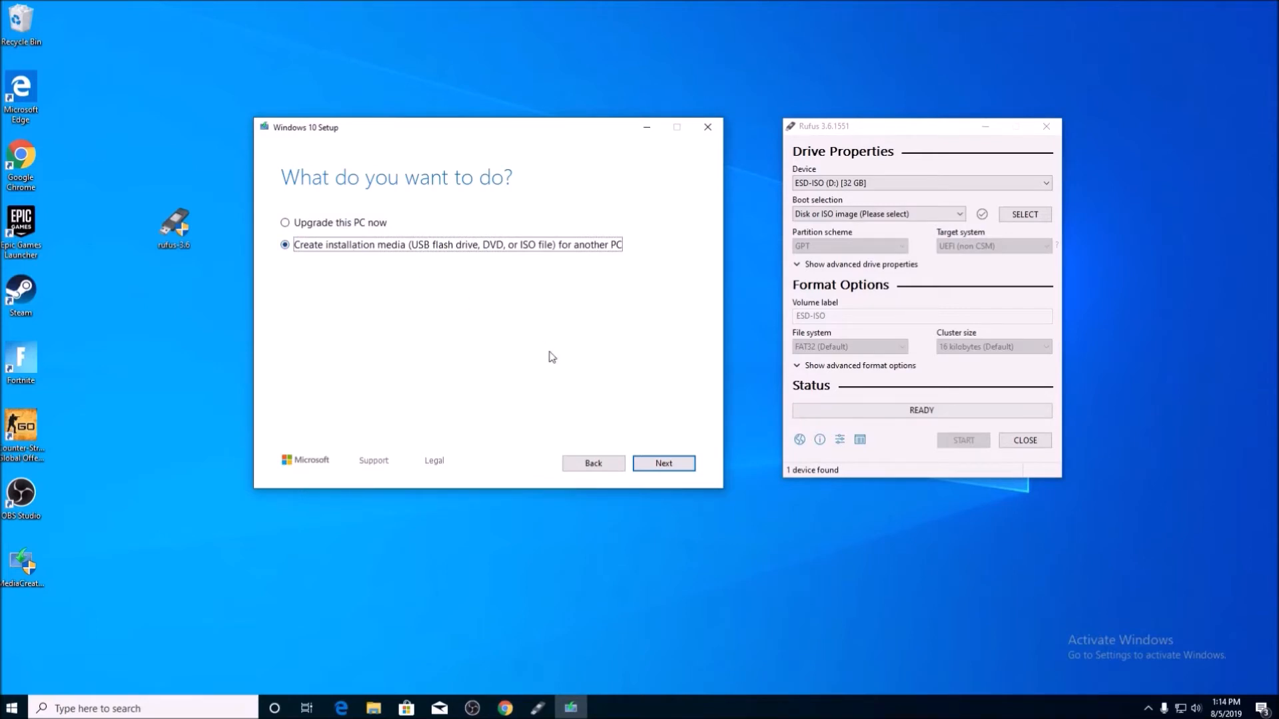
left_click(656, 465)
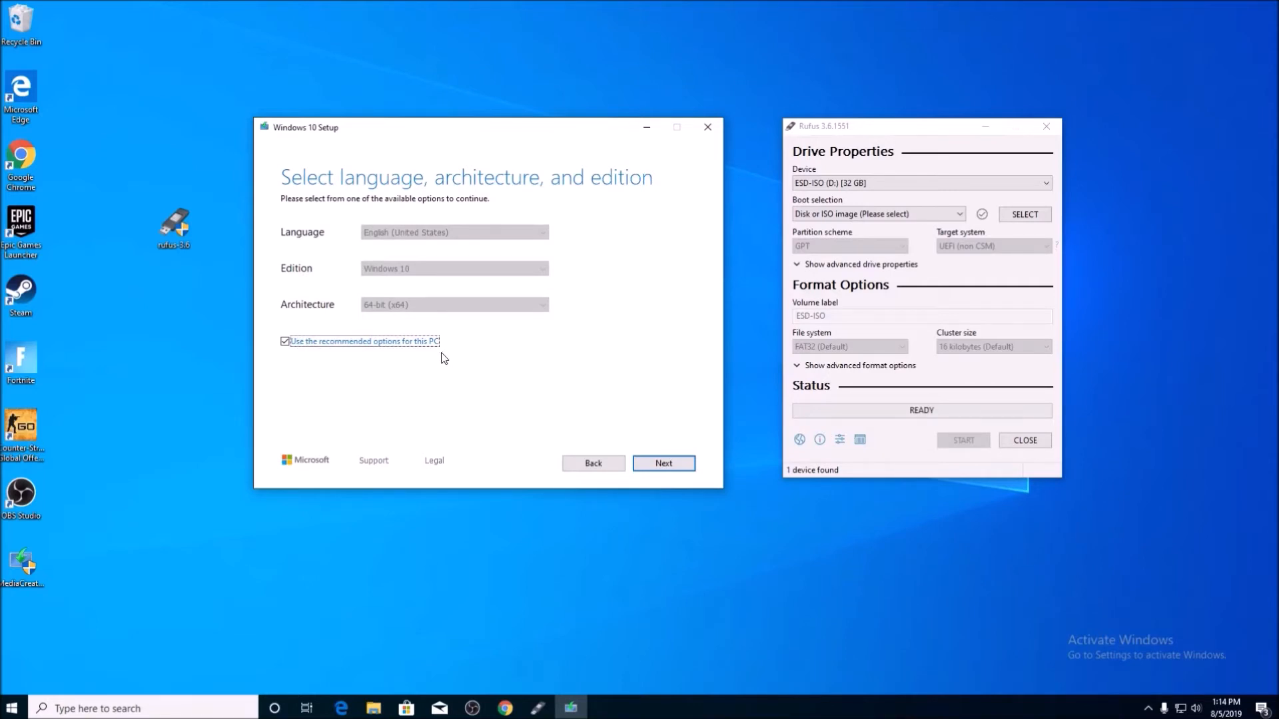
left_click(303, 342)
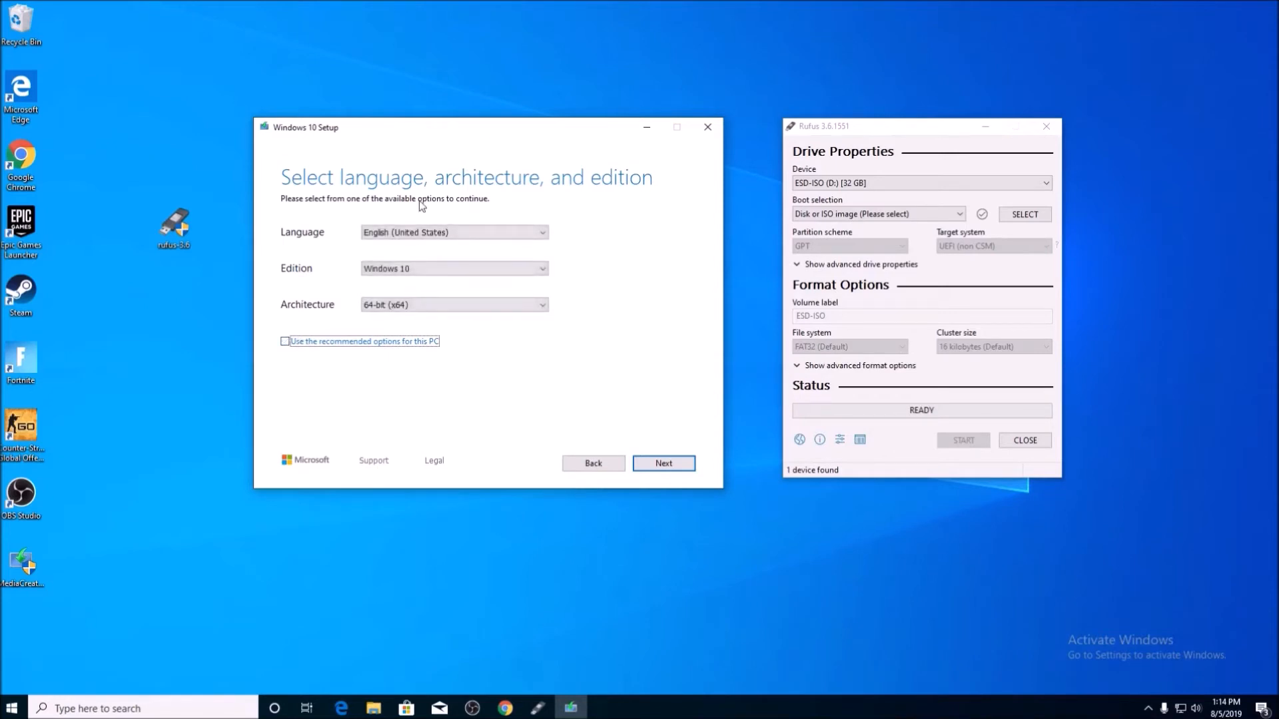
left_click(307, 344)
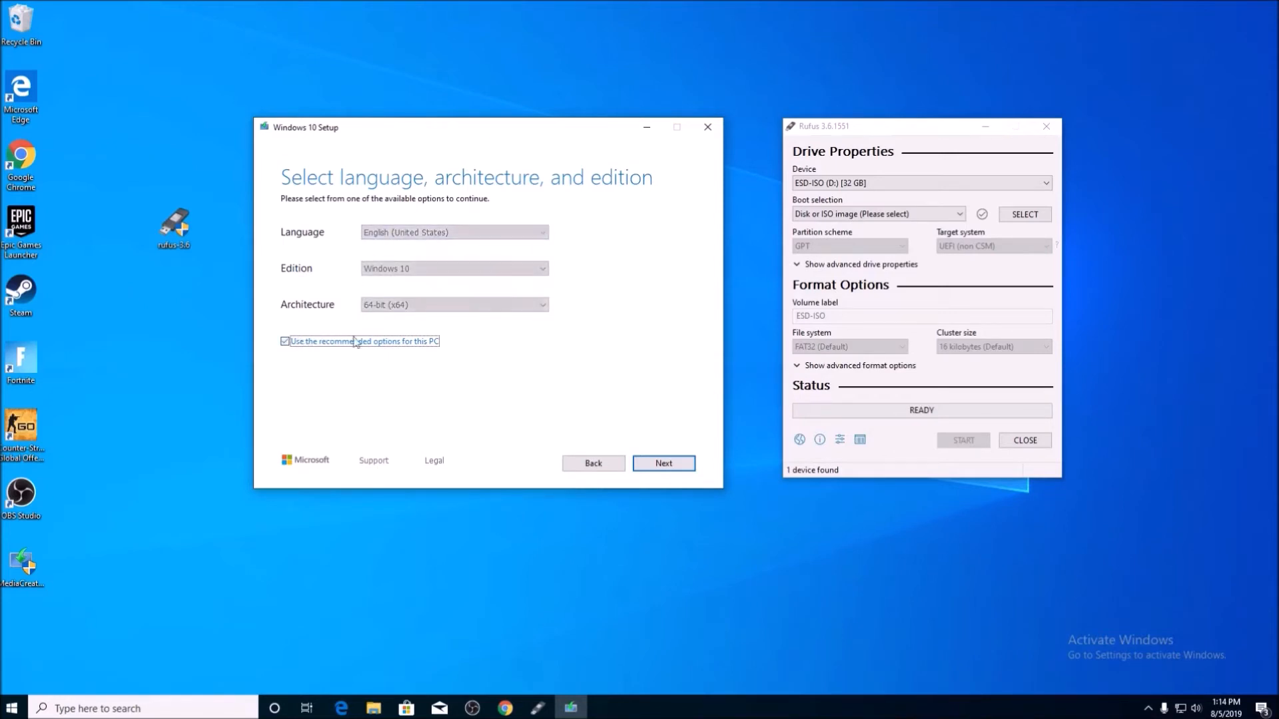
left_click(660, 463)
- Select ISO file as the media type and save it to the Desktop under the name Windows
left_click(316, 269)
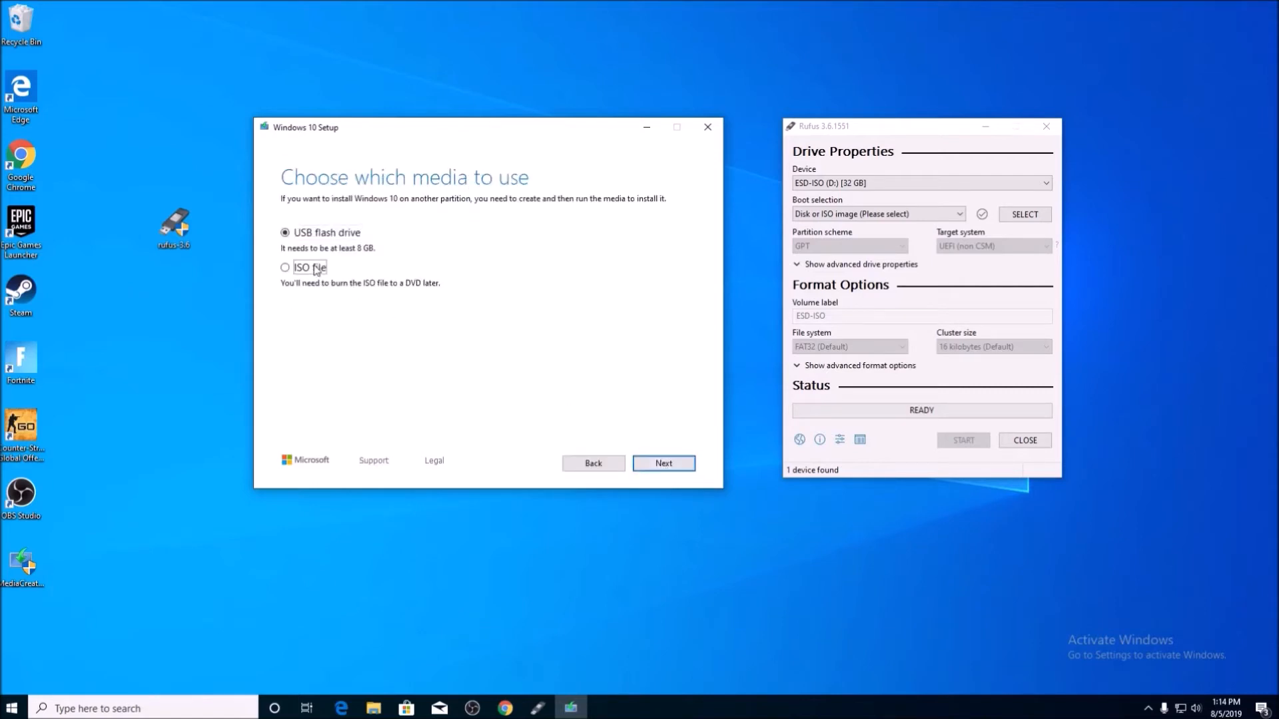
left_click(664, 468)
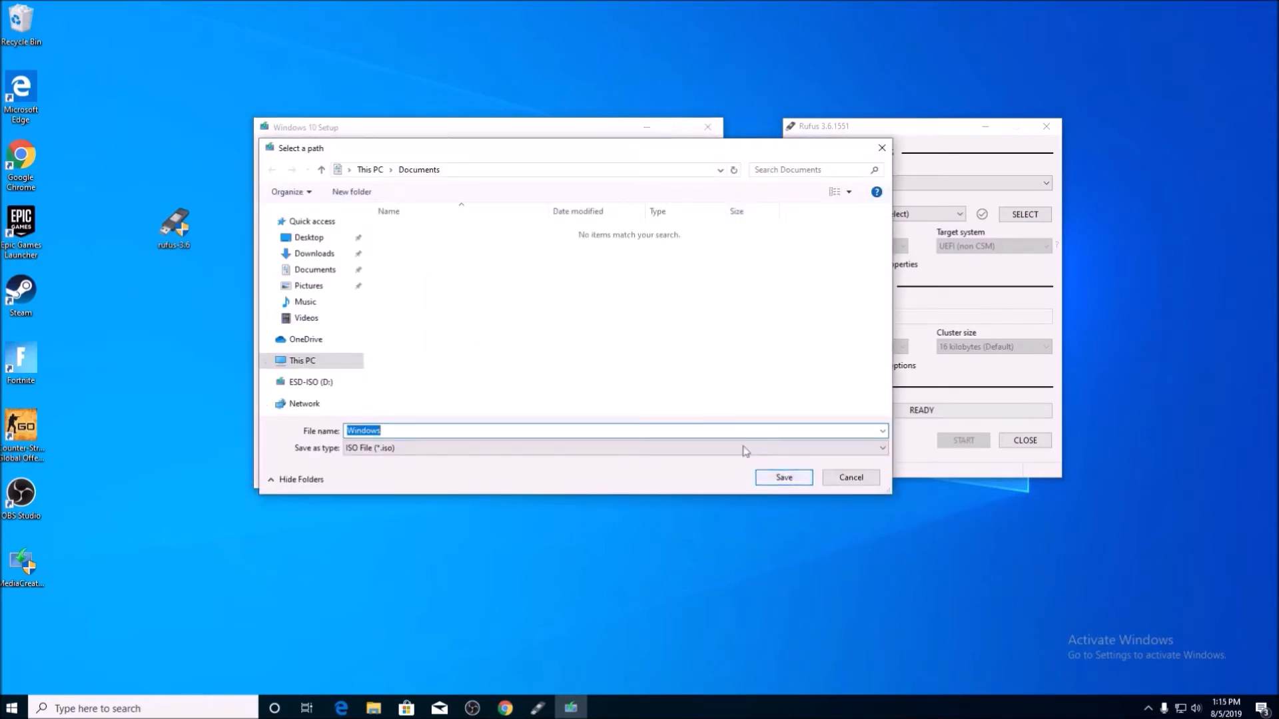
left_click(308, 239)
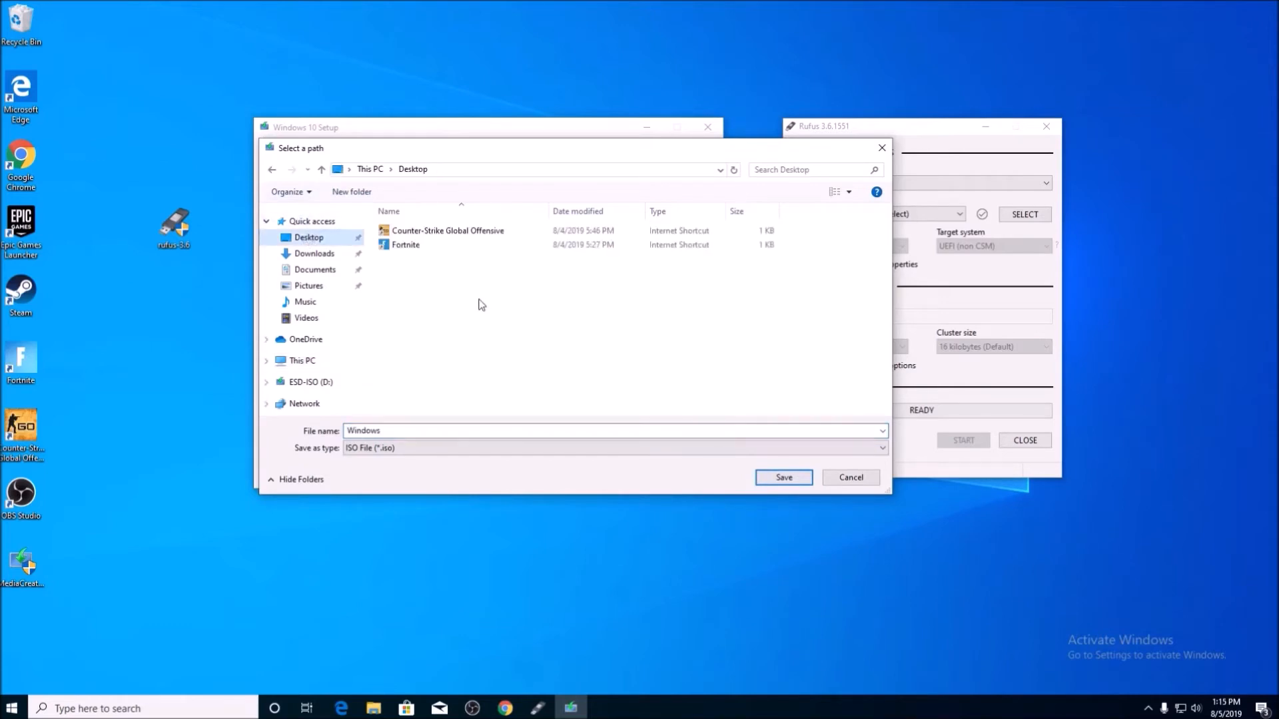
left_click(771, 480)
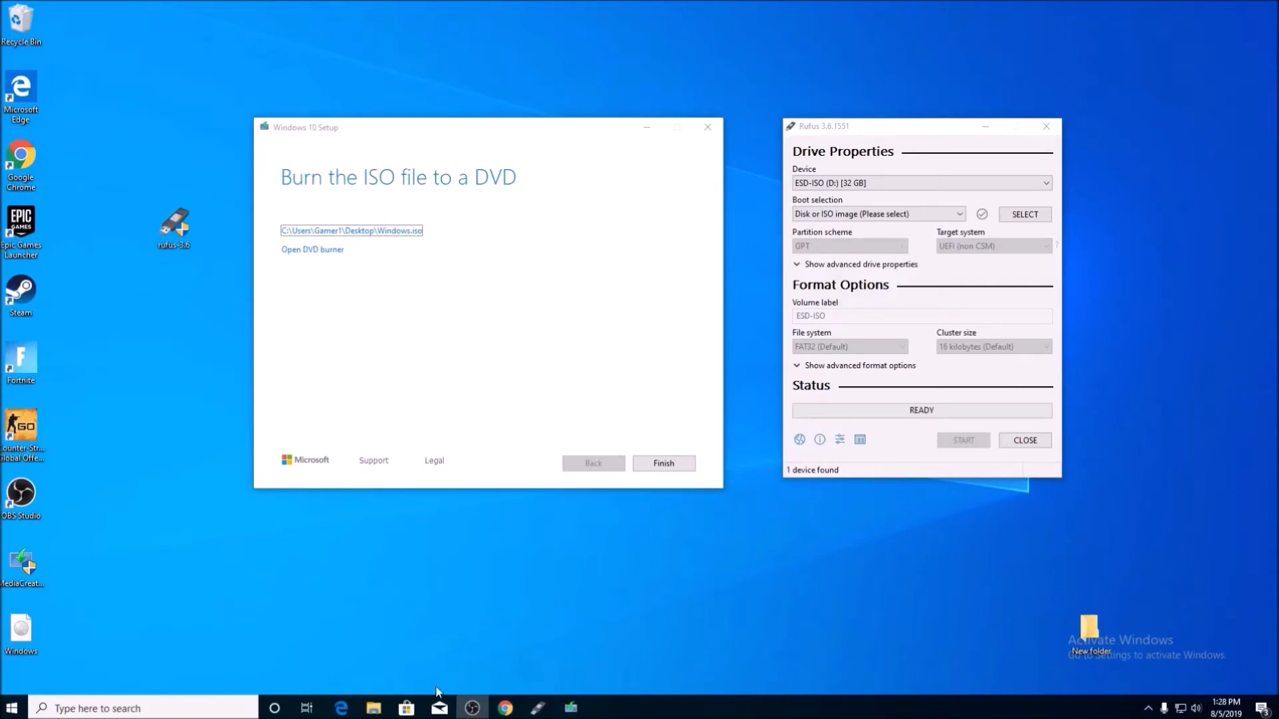
- Move the Windows ISO icon to the free desktop area above the setup window, shift that window lower, and bring Rufus into focus
left_click_drag(26, 628, 650, 67)
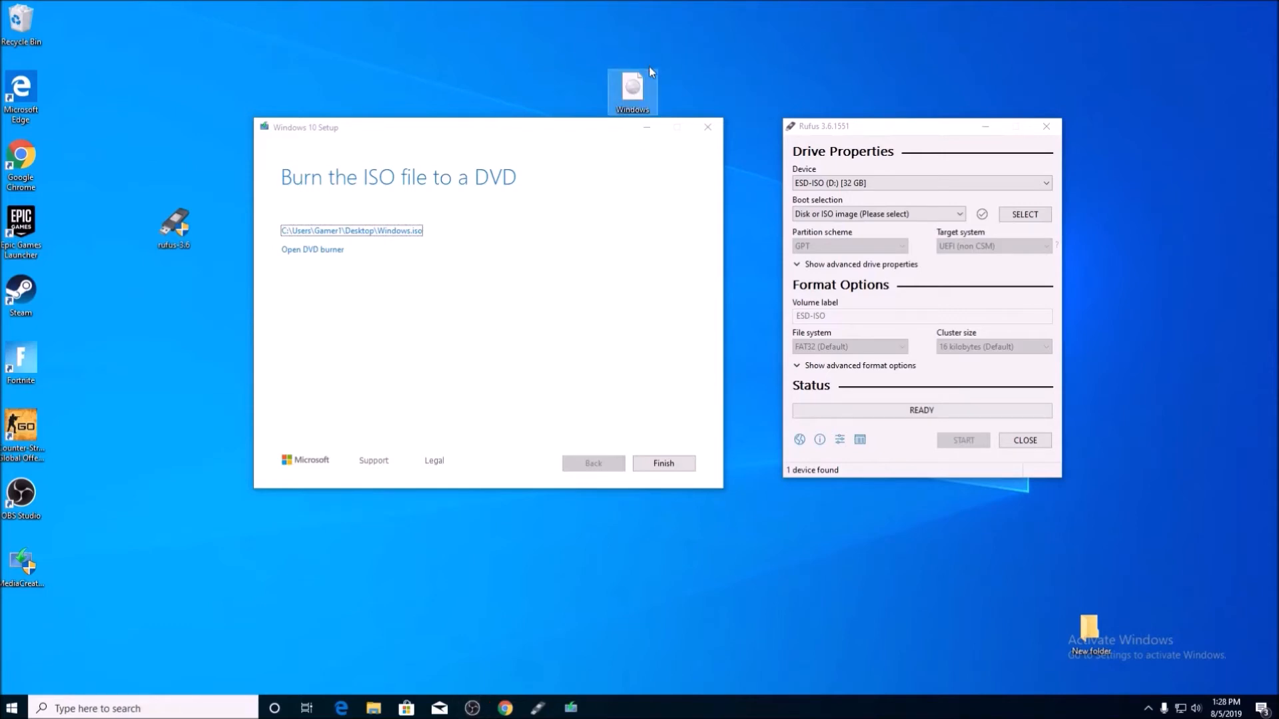
left_click_drag(624, 122, 579, 209)
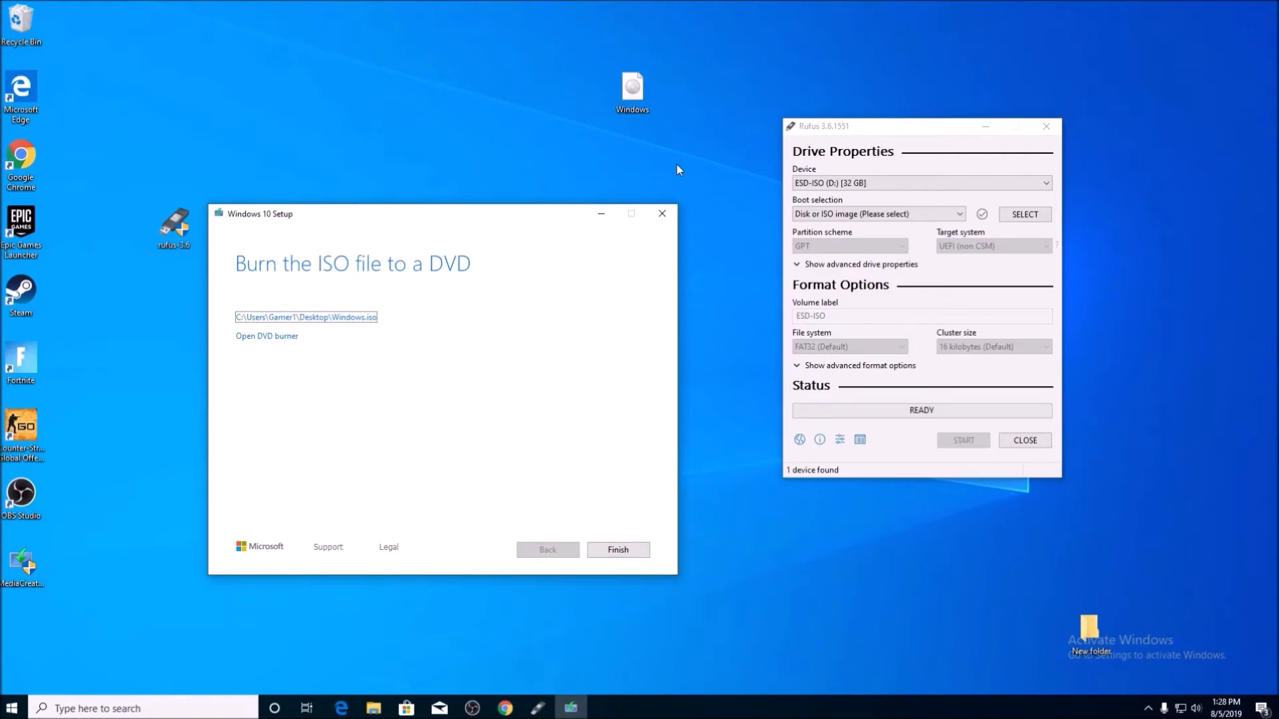
left_click(833, 189)
left_click(846, 198)
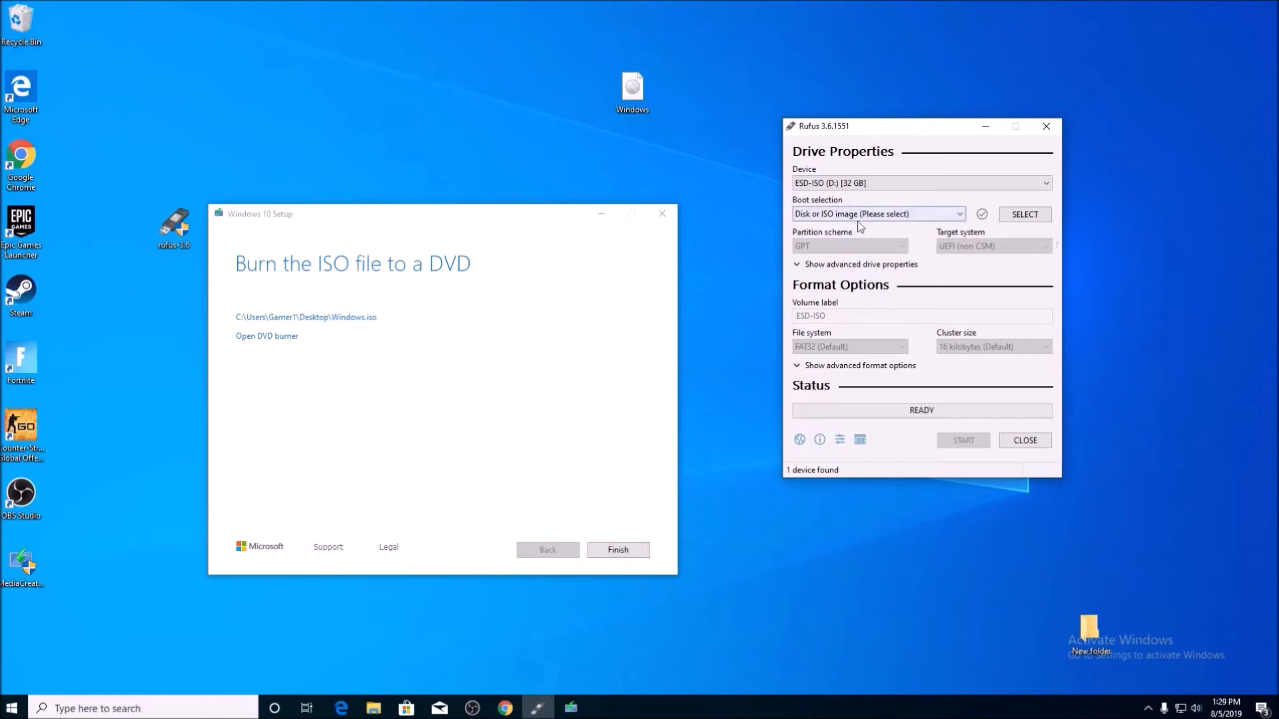
- Check the file type and size of the Windows ISO on the desktop in its properties
right_click(639, 92)
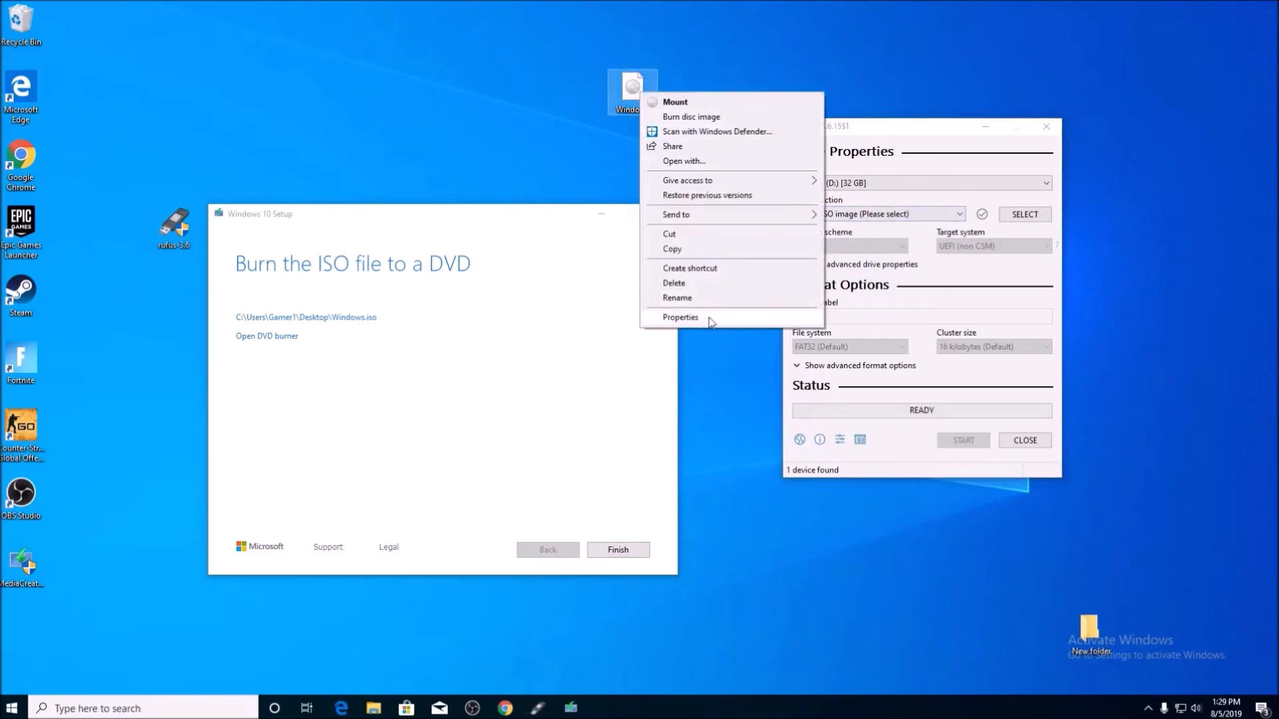
left_click(680, 317)
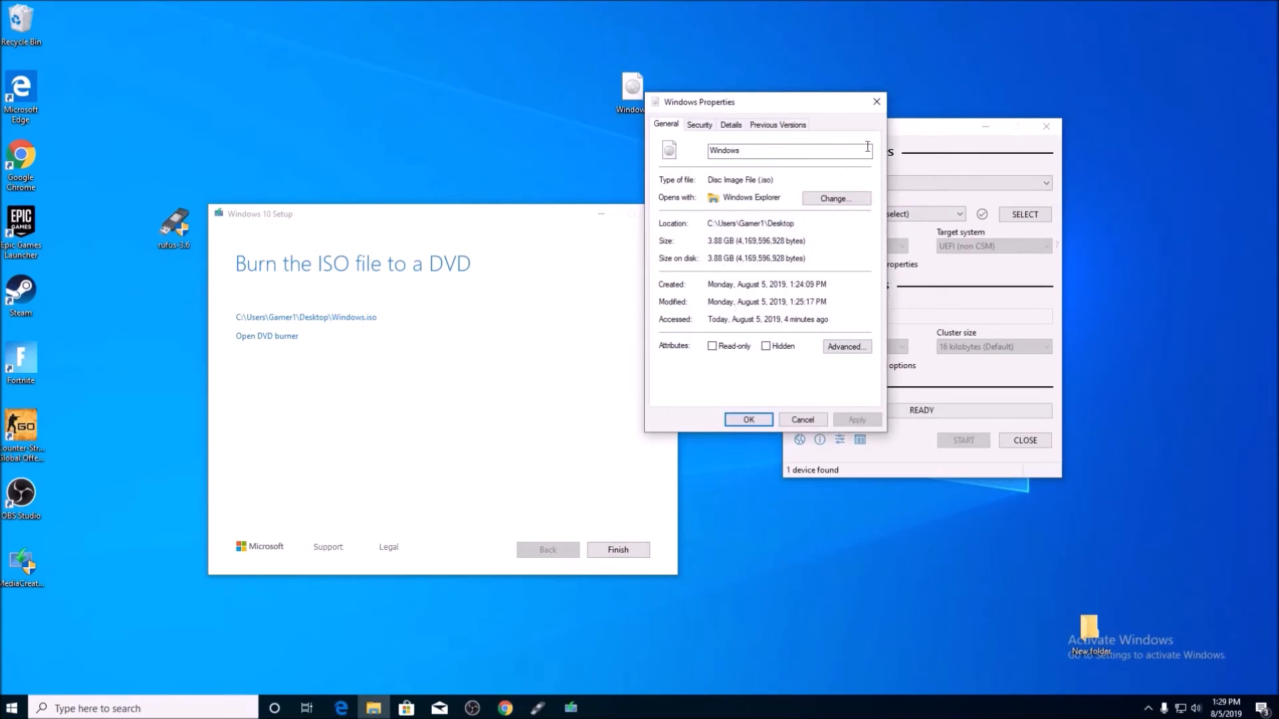
left_click(876, 101)
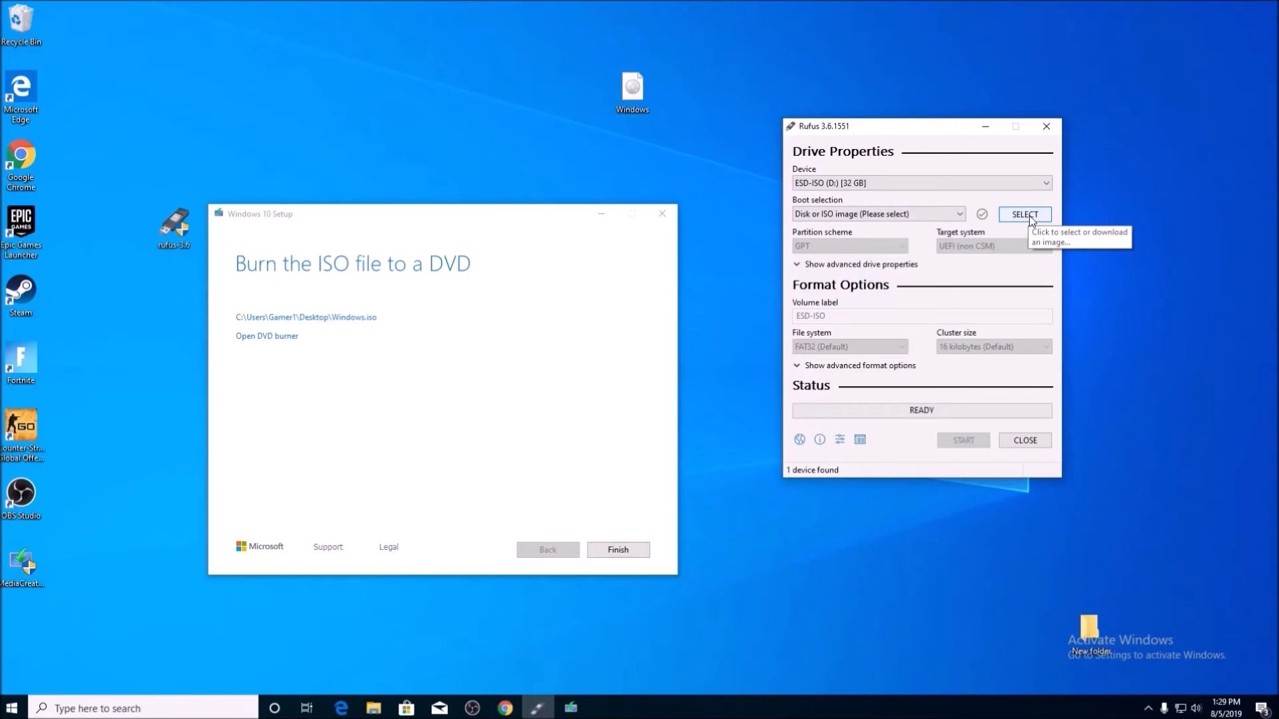
- Load Windows.iso from the Desktop as the boot image in Rufus
left_click(1030, 220)
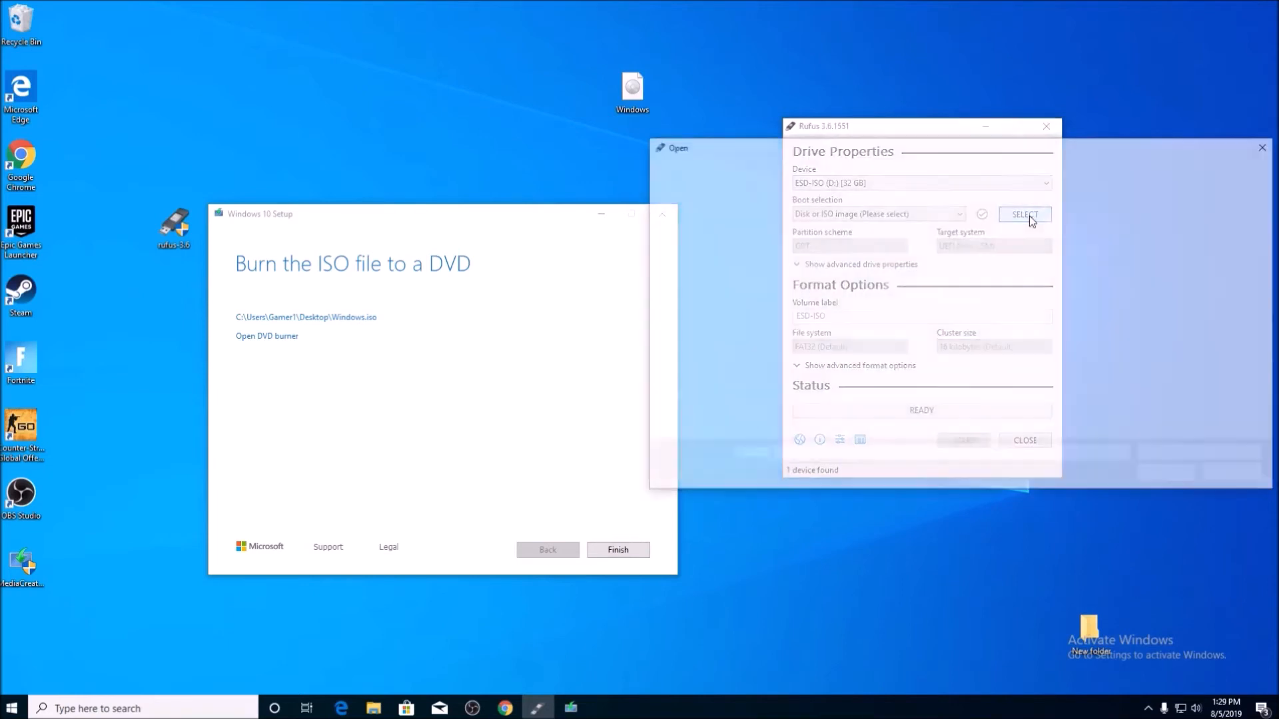
left_click(707, 236)
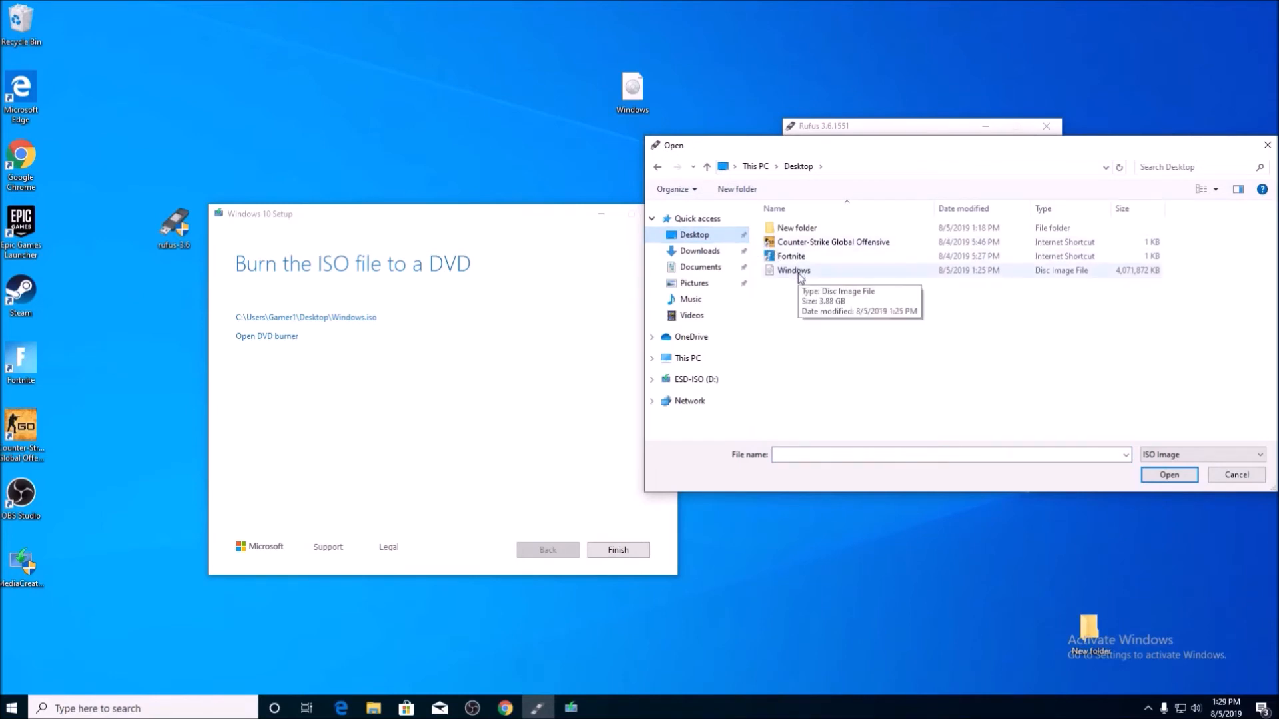
double_click(798, 271)
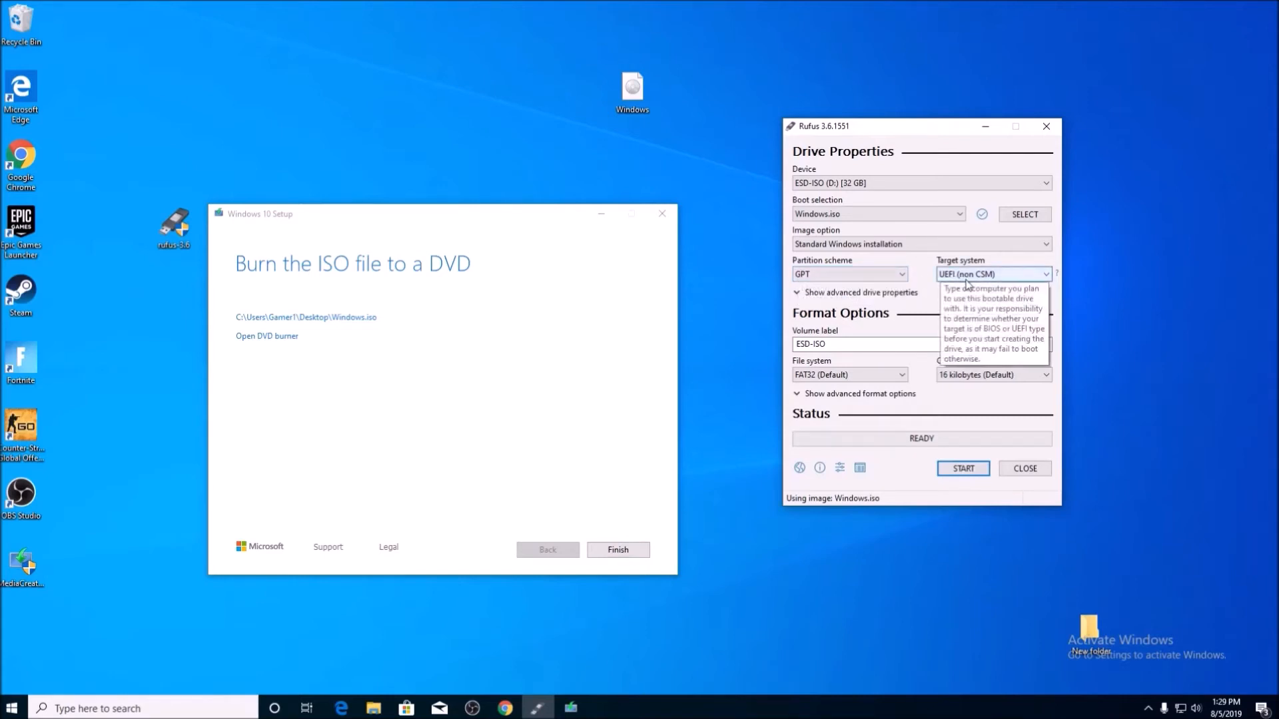
- Switch the partition scheme to MBR and set it back to GPT
left_click(899, 276)
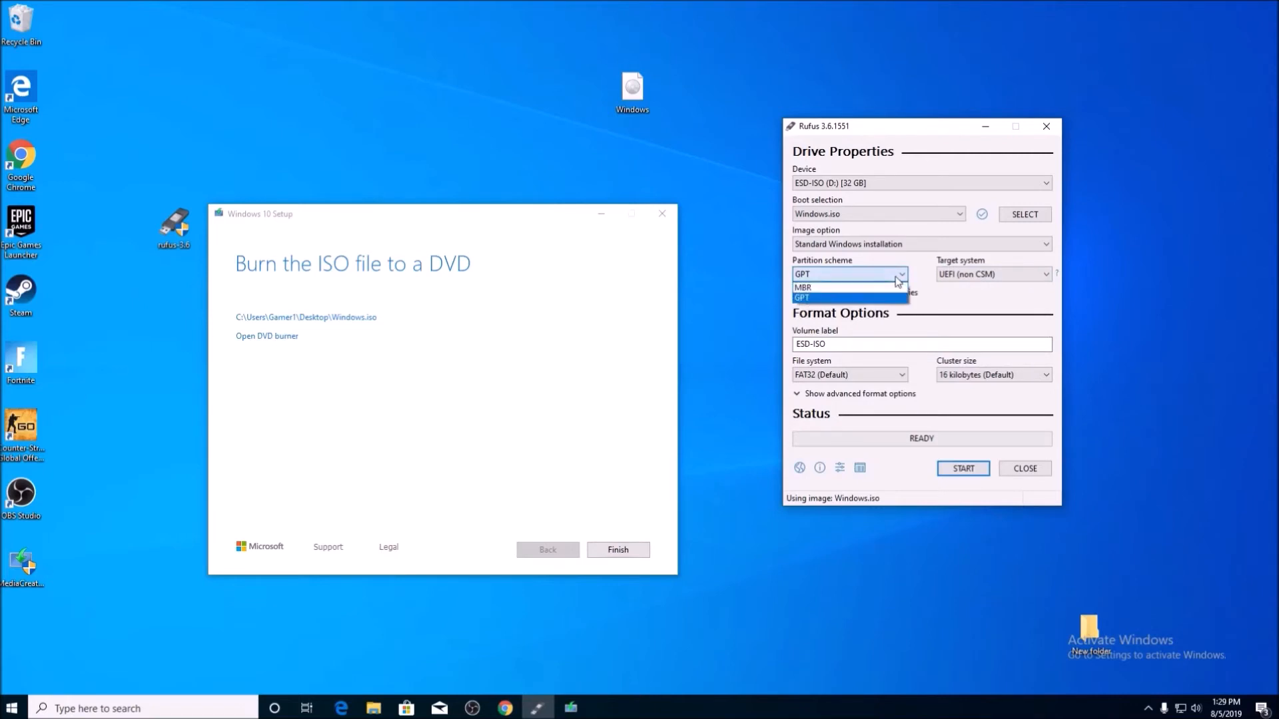
left_click(863, 288)
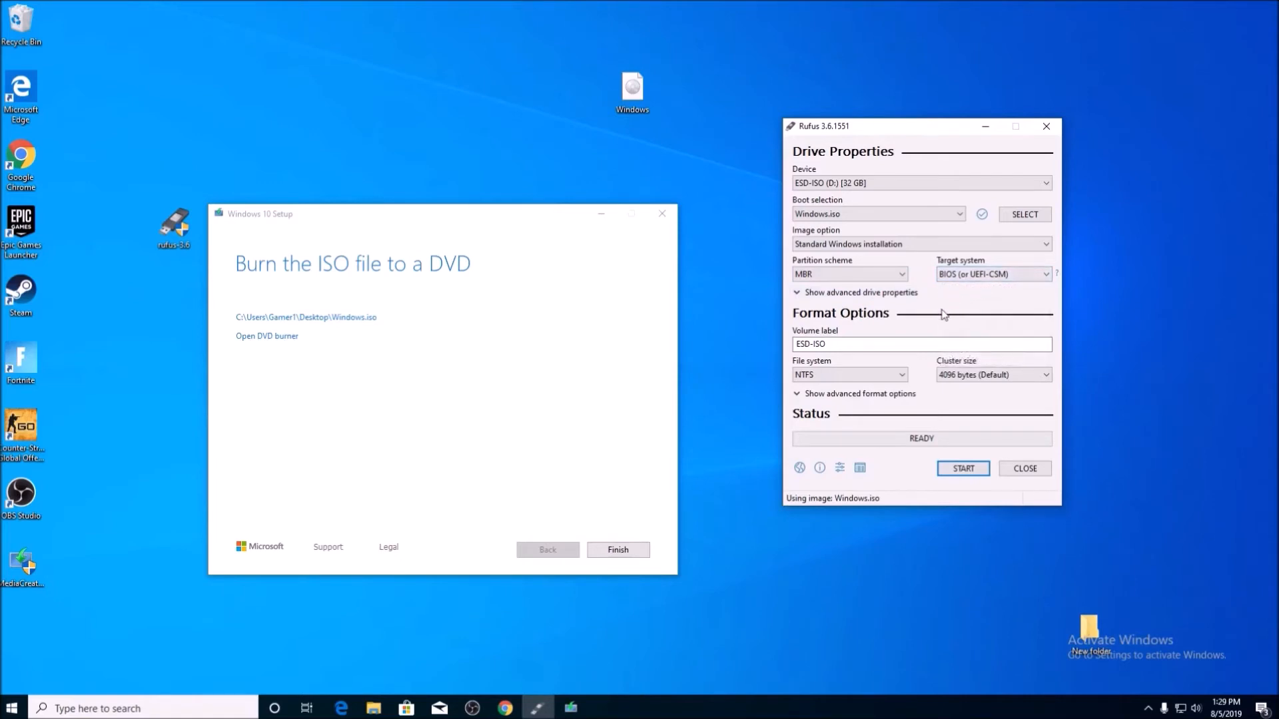
left_click(875, 276)
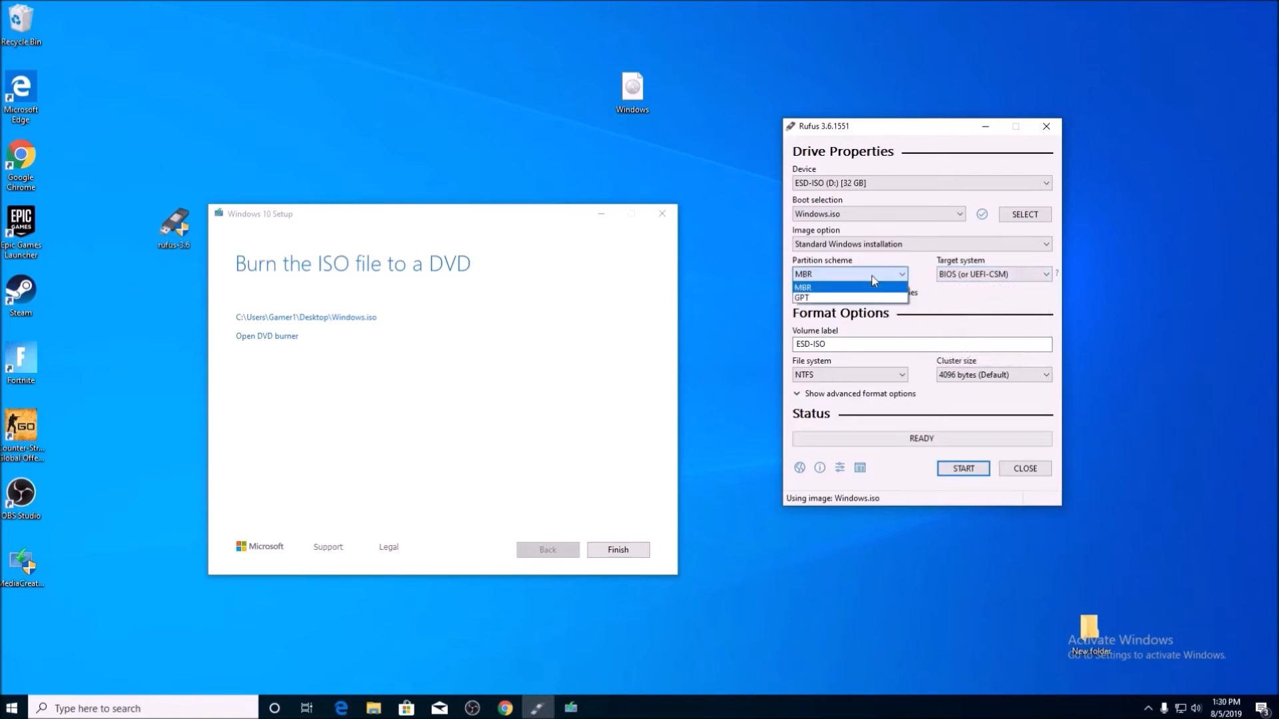
left_click(845, 297)
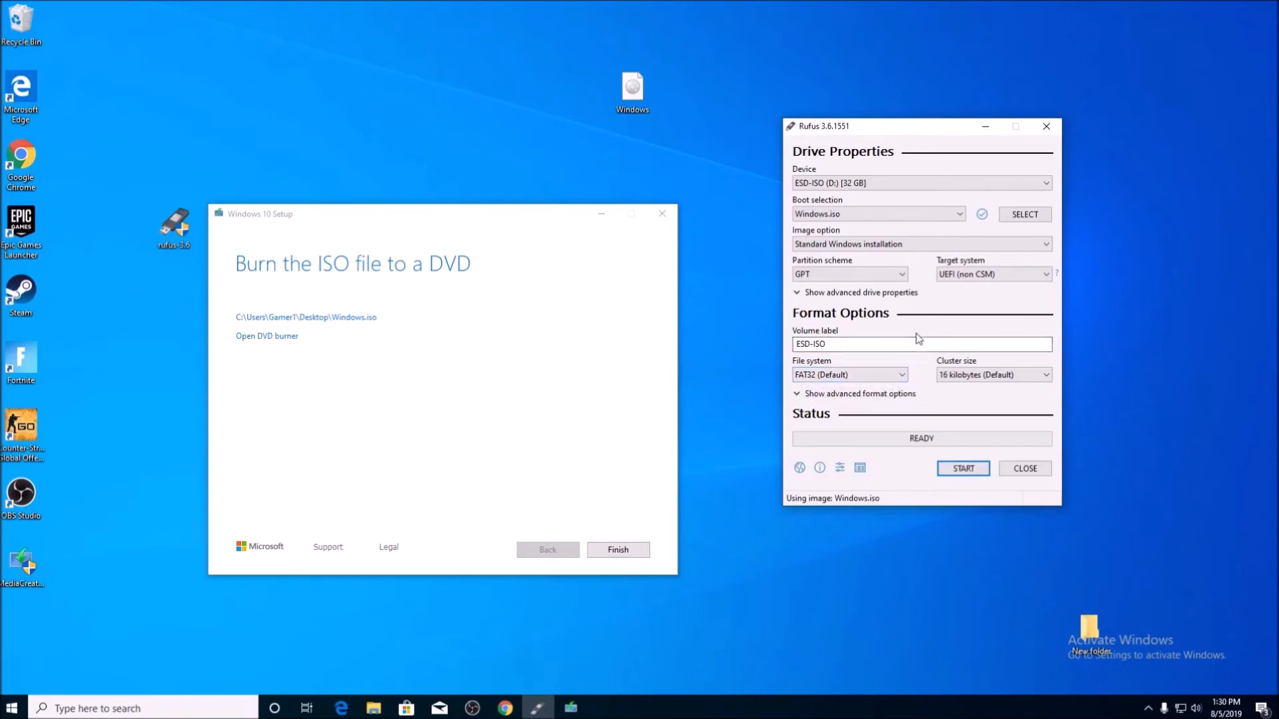
- Set the volume label to WINDOWS10 and start writing the USB drive, agreeing to erase all its data
double_click(859, 347)
key("BackSpace")
type("WINDOWS10")
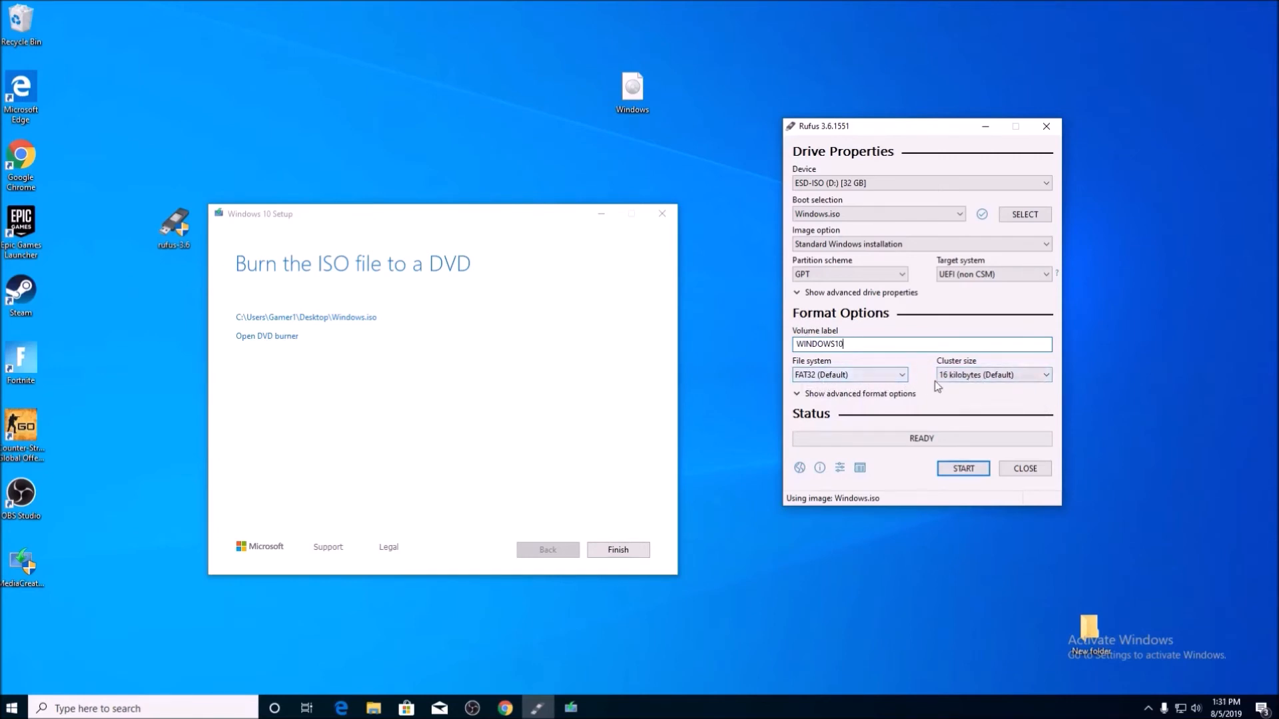
left_click(963, 469)
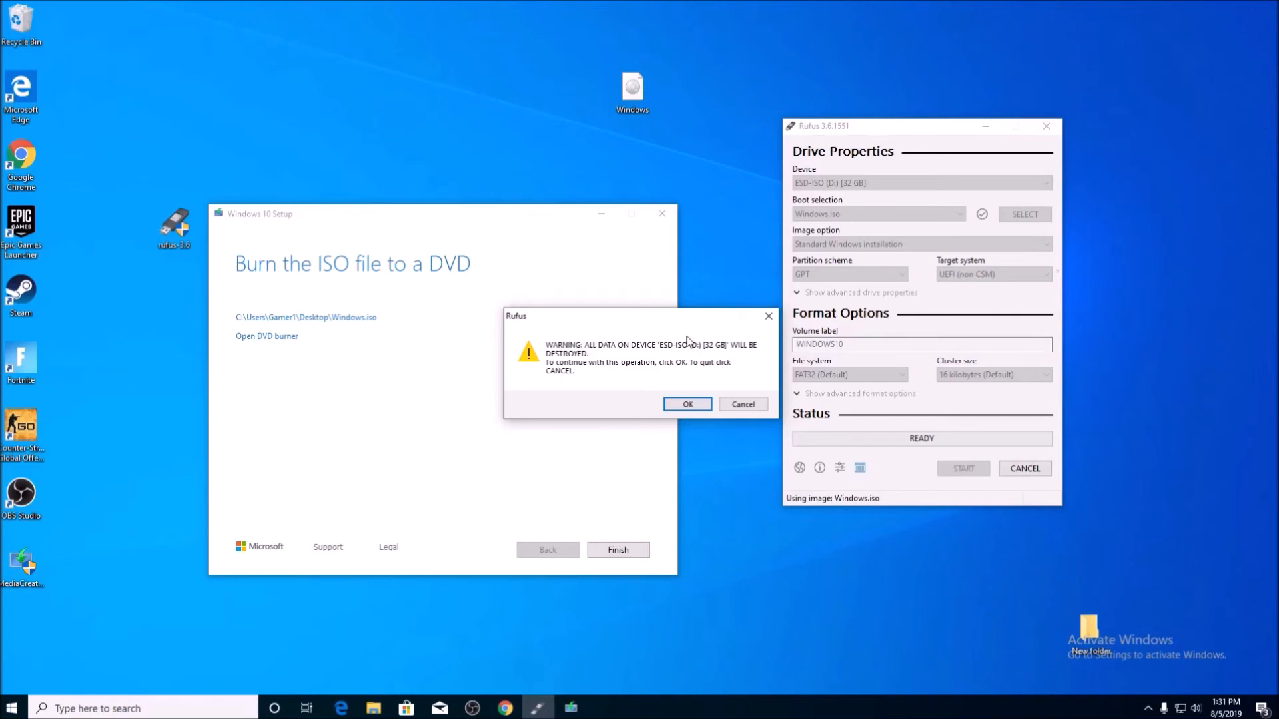
left_click(686, 405)
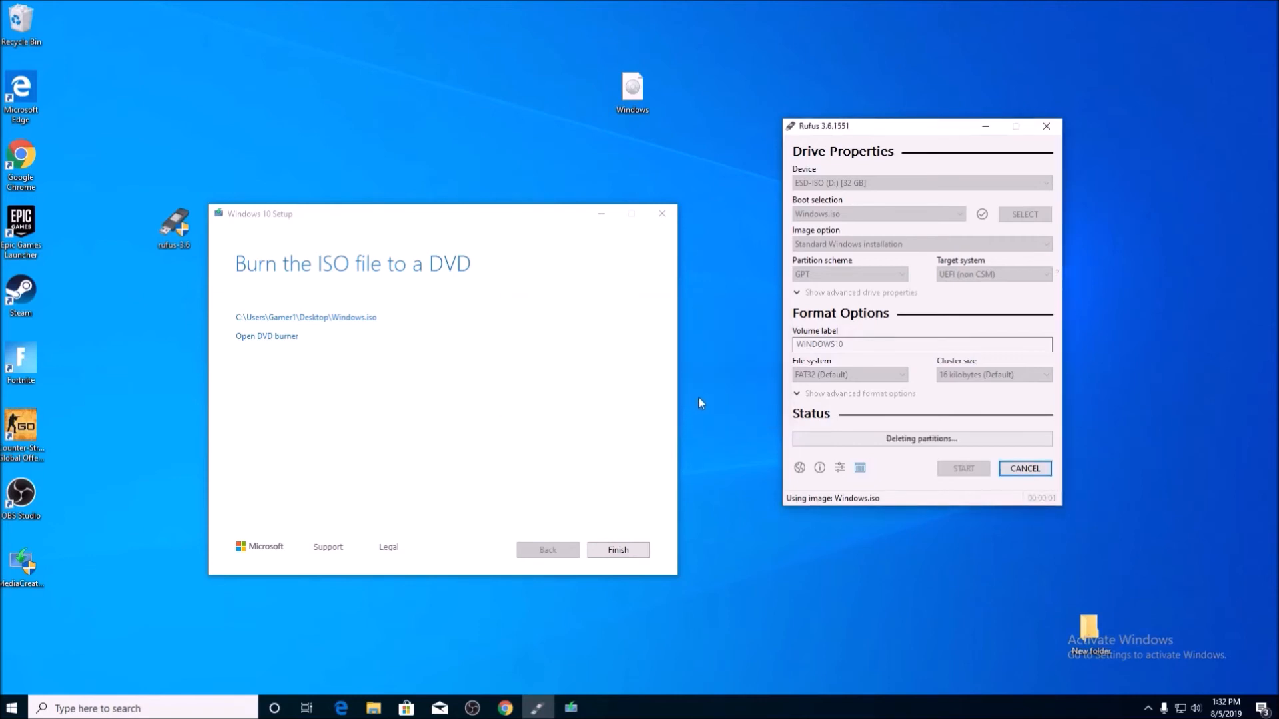